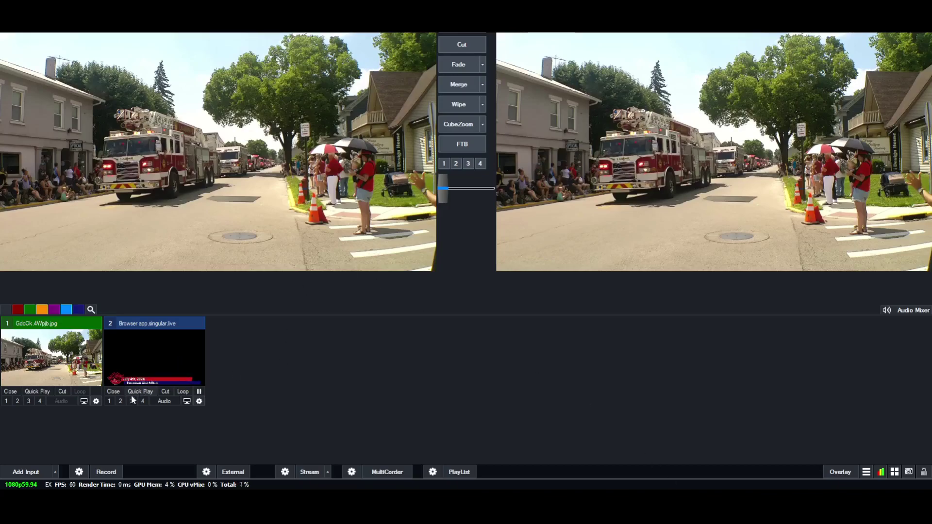
# Step: Show and hide the Singular.live browser graphic over the program output on overlay channel 1 three times
pyautogui.click(108, 400)
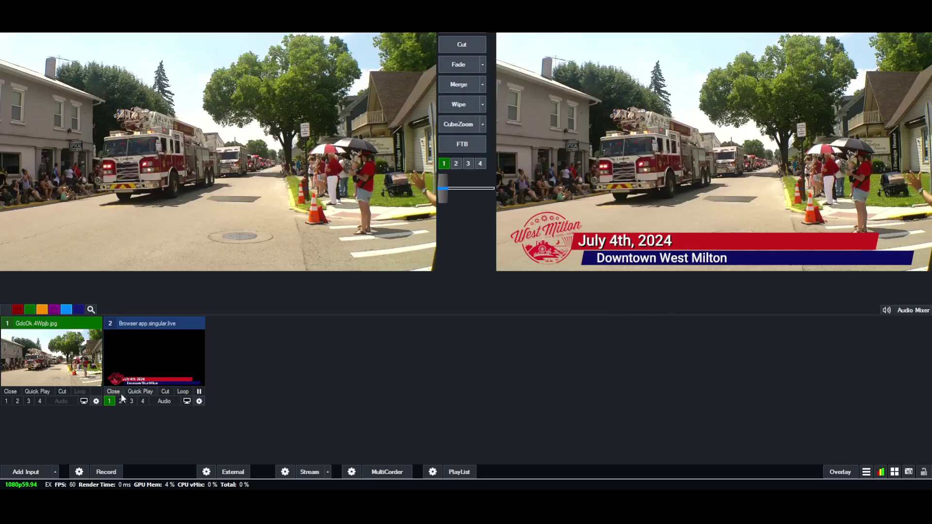
pyautogui.click(109, 403)
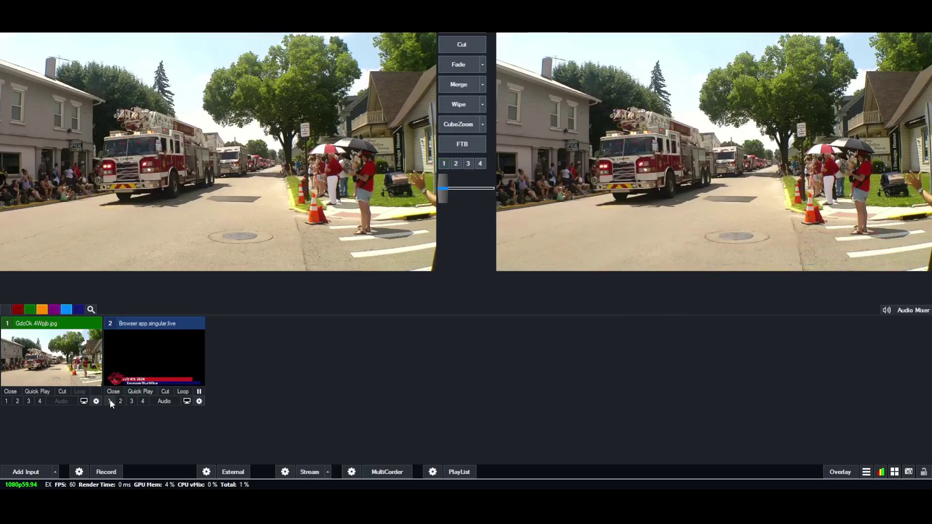
pyautogui.click(110, 400)
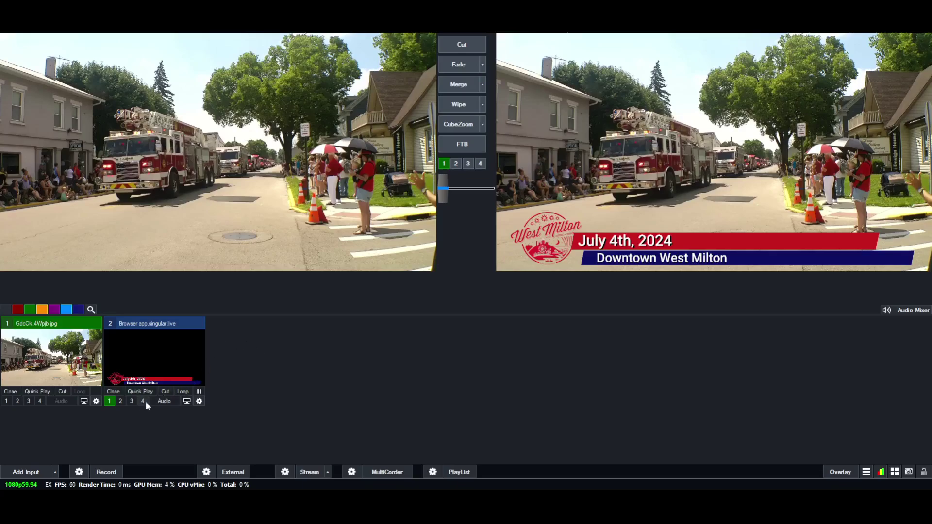
pyautogui.click(109, 402)
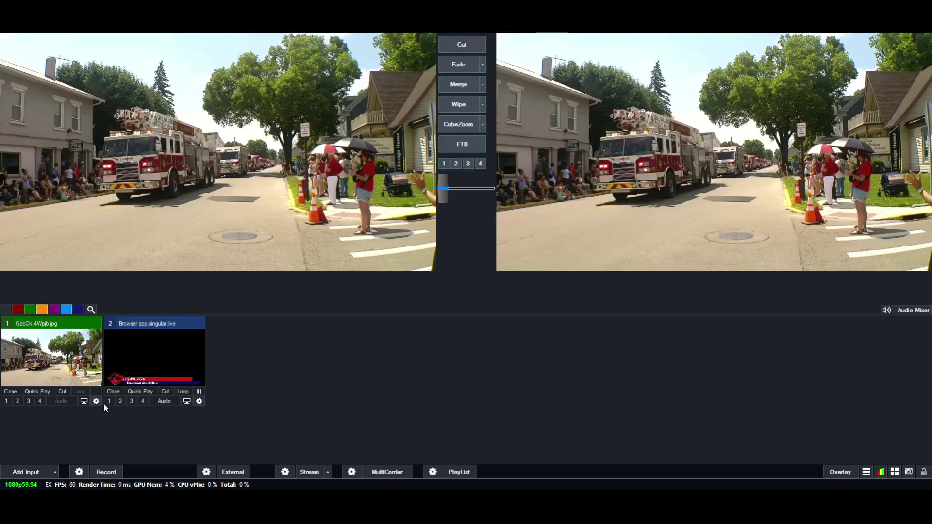
pyautogui.click(110, 400)
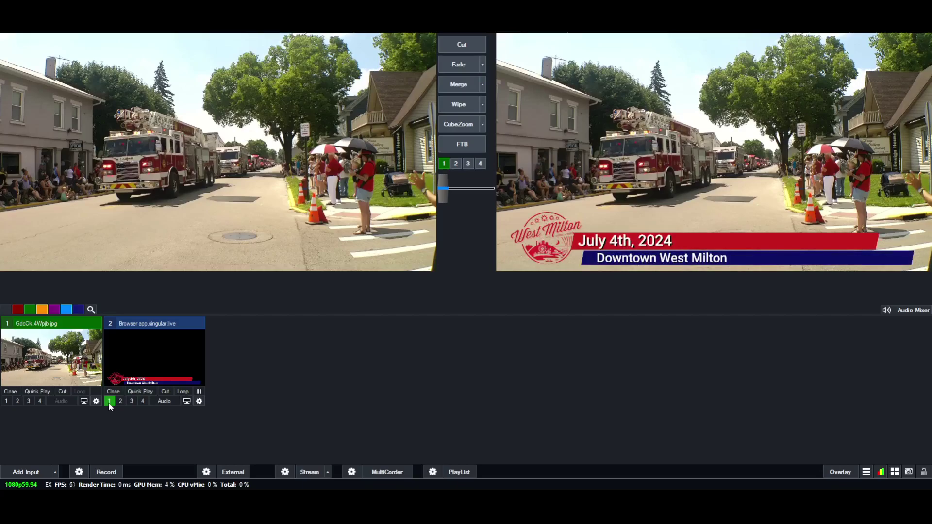
pyautogui.click(109, 402)
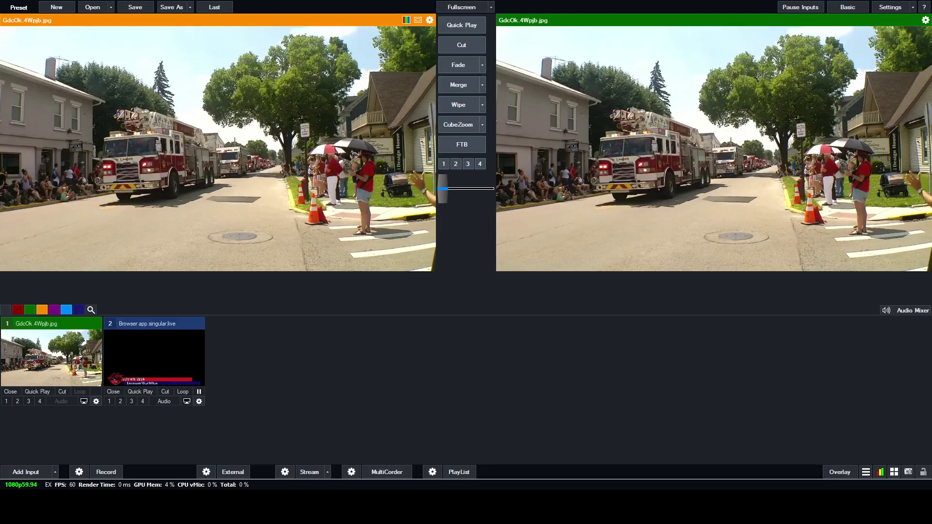
# Step: Switch to the Singular.live control app and take the Bug and LowerThird overlays out and back in
pyautogui.hotkey('alt', 'Tab')
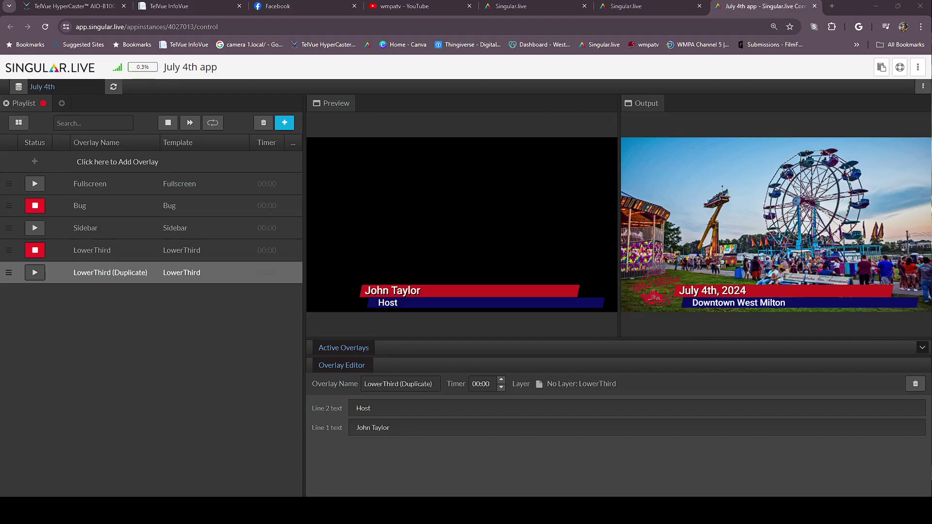
pyautogui.click(35, 207)
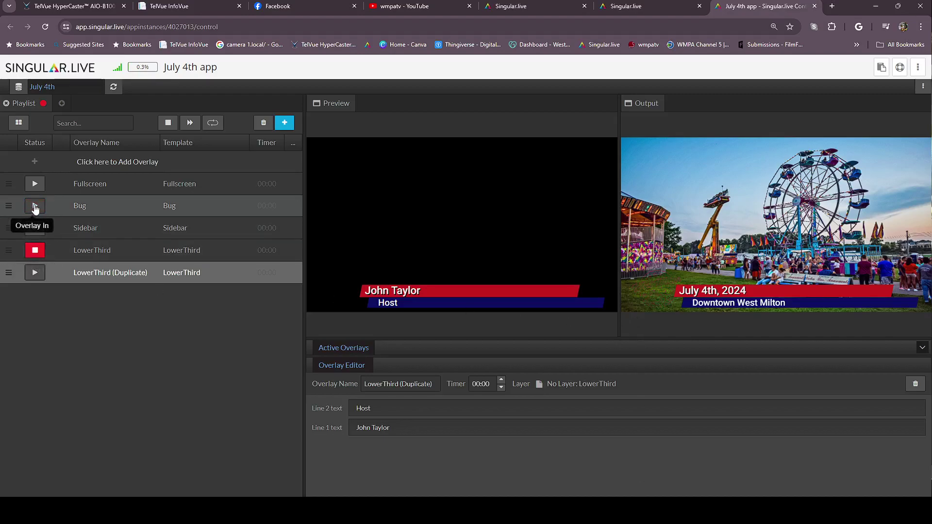
pyautogui.click(36, 207)
pyautogui.click(39, 251)
pyautogui.click(40, 250)
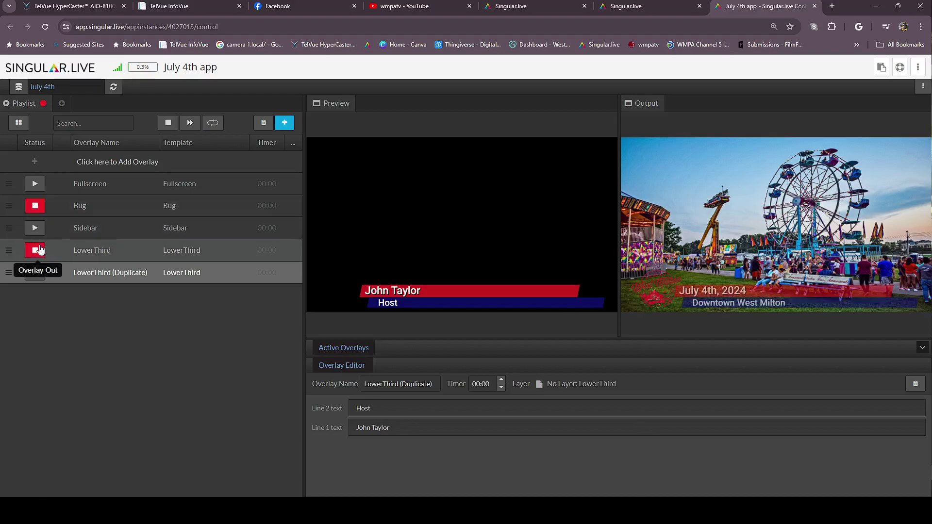
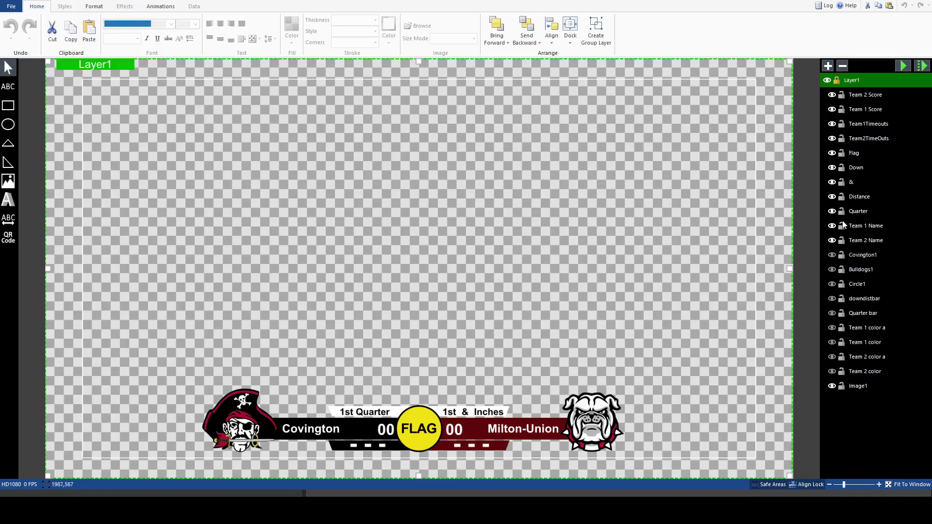
# Step: Hide and show the Flag layer of the football scoreboard title twice
pyautogui.click(832, 154)
pyautogui.click(832, 153)
pyautogui.click(831, 154)
pyautogui.click(831, 154)
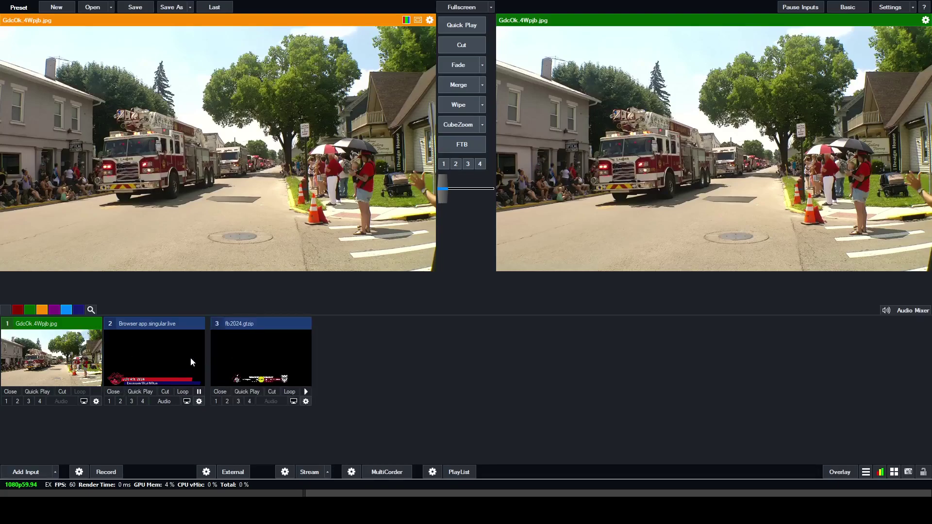
# Step: Put the fb2024.gtzip scoreboard on air on overlay channel 1 and load that input into the preview
pyautogui.click(216, 400)
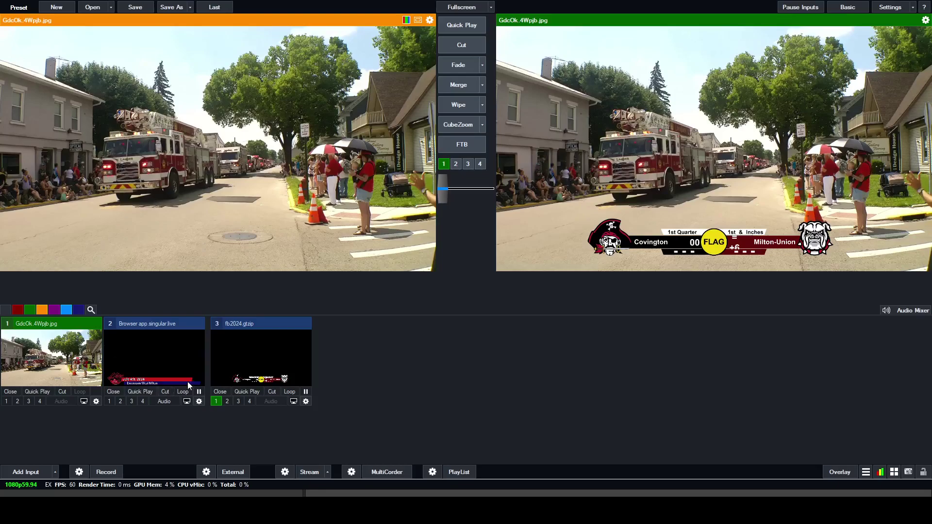
pyautogui.click(230, 368)
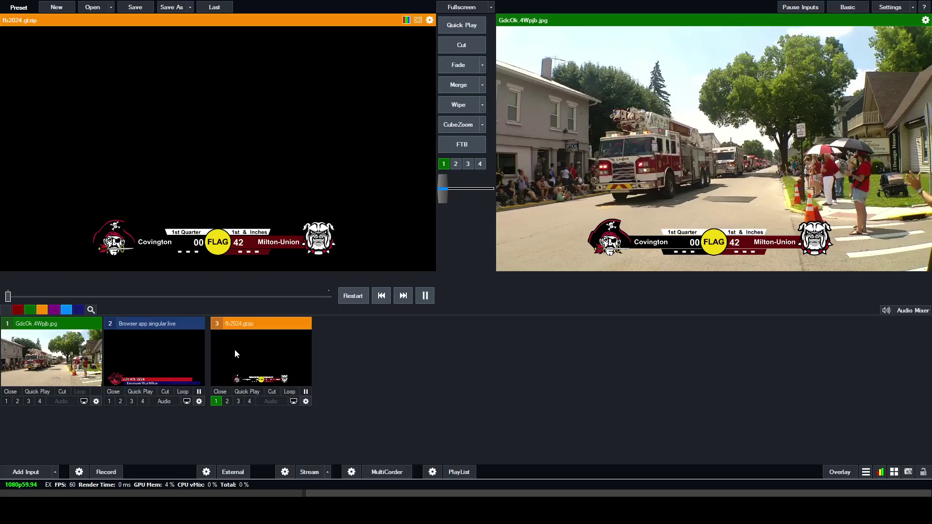
# Step: Take the fb2024.gtzip scoreboard off and back onto overlay channel 1 repeatedly, finishing with it on air
pyautogui.click(217, 399)
pyautogui.click(217, 399)
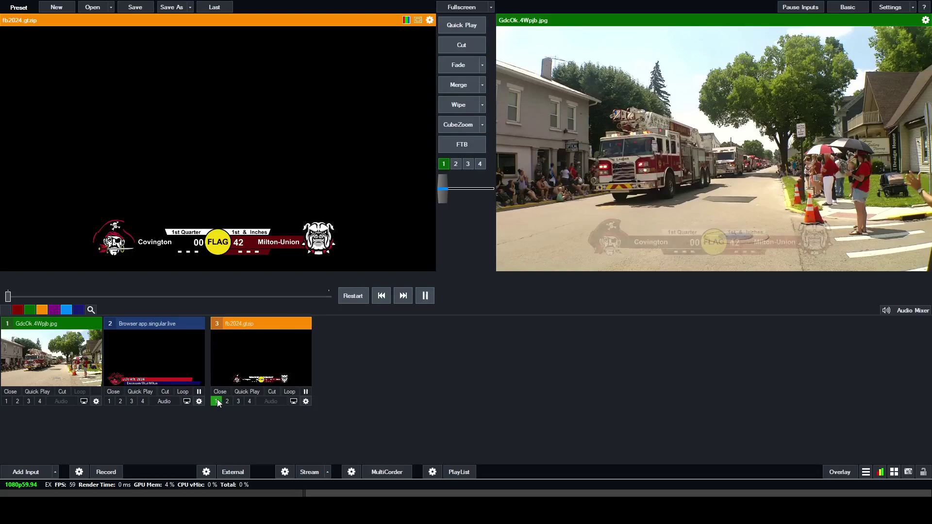
pyautogui.click(217, 399)
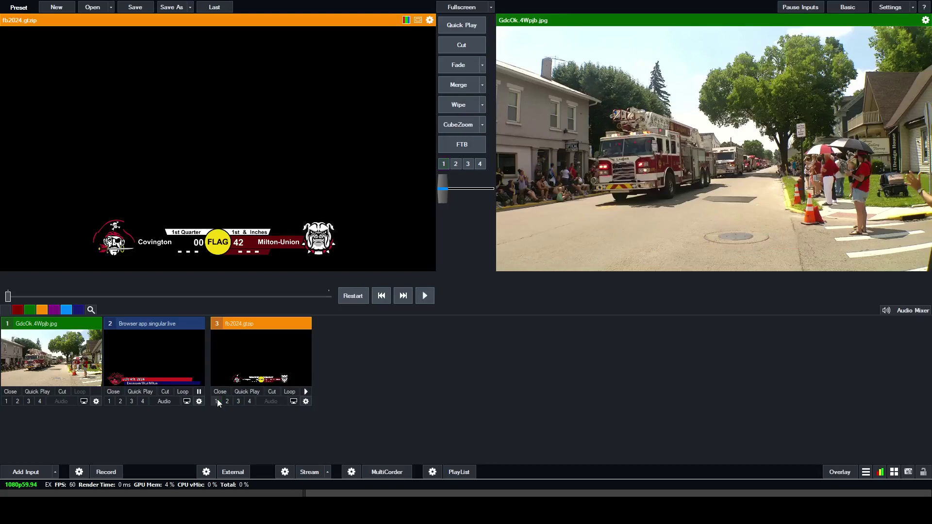
pyautogui.click(217, 399)
pyautogui.click(217, 398)
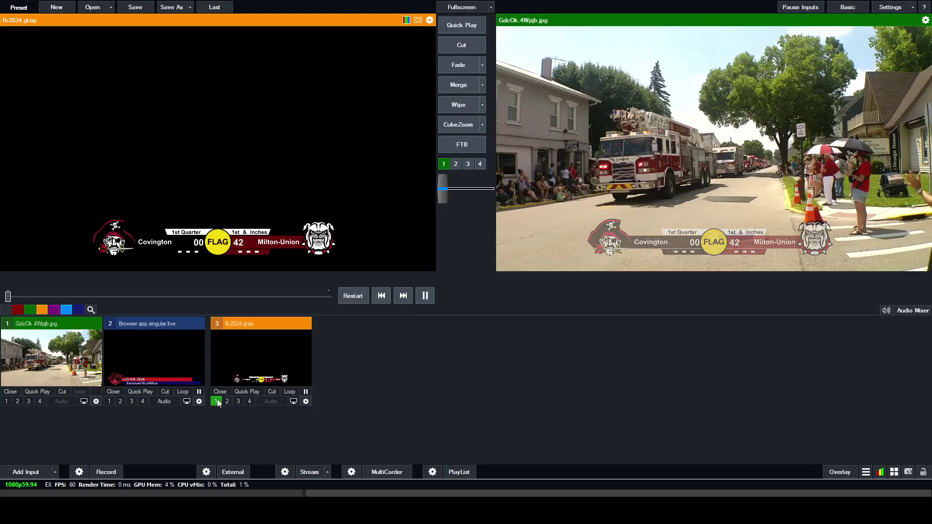
pyautogui.click(216, 399)
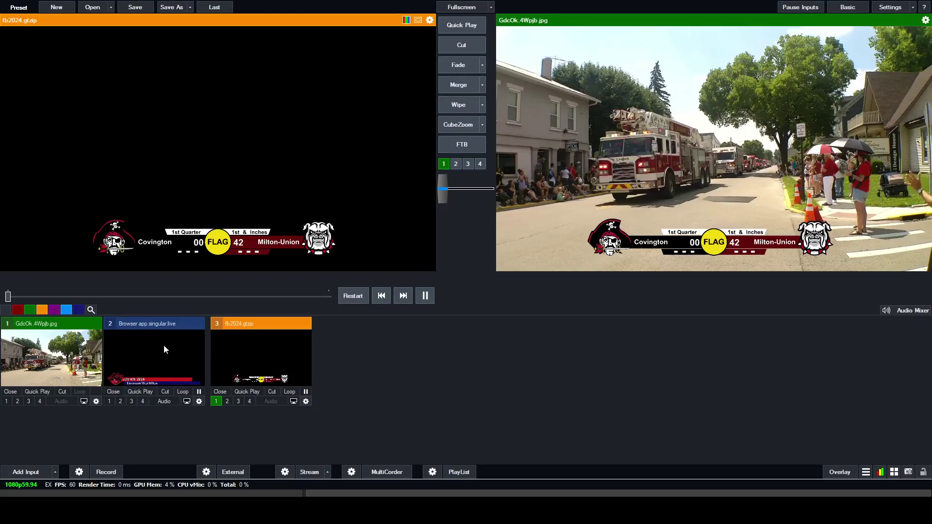
# Step: Replace the scoreboard on overlay channel 1 with the browser graphic, switch back to the scoreboard, and take it off air
pyautogui.click(109, 401)
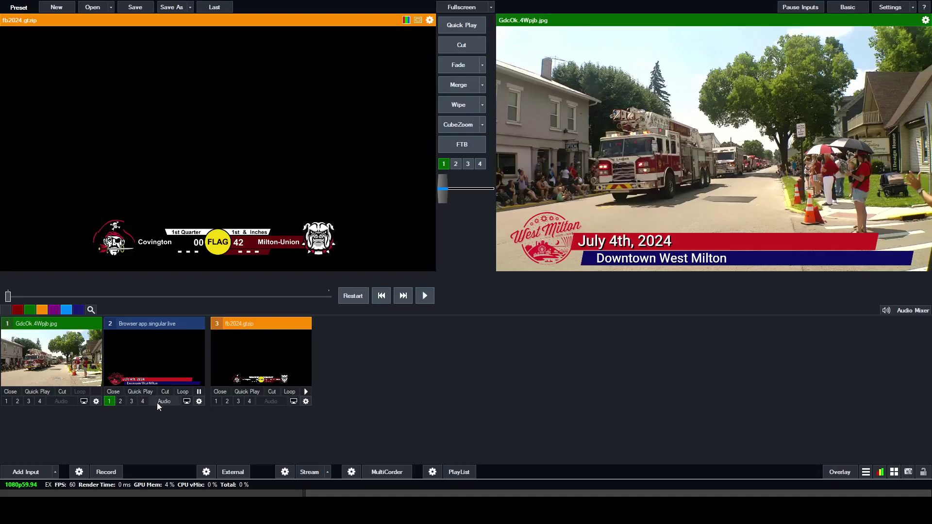
pyautogui.click(113, 400)
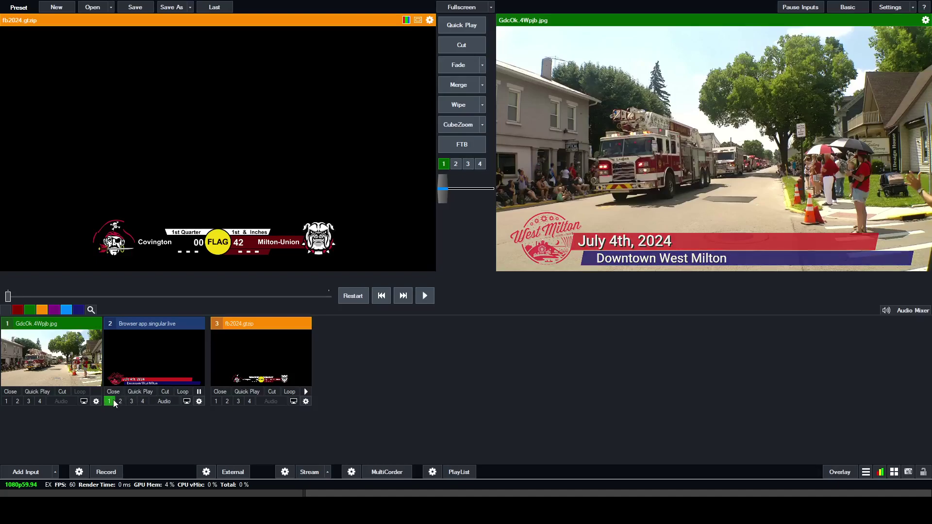
pyautogui.click(215, 403)
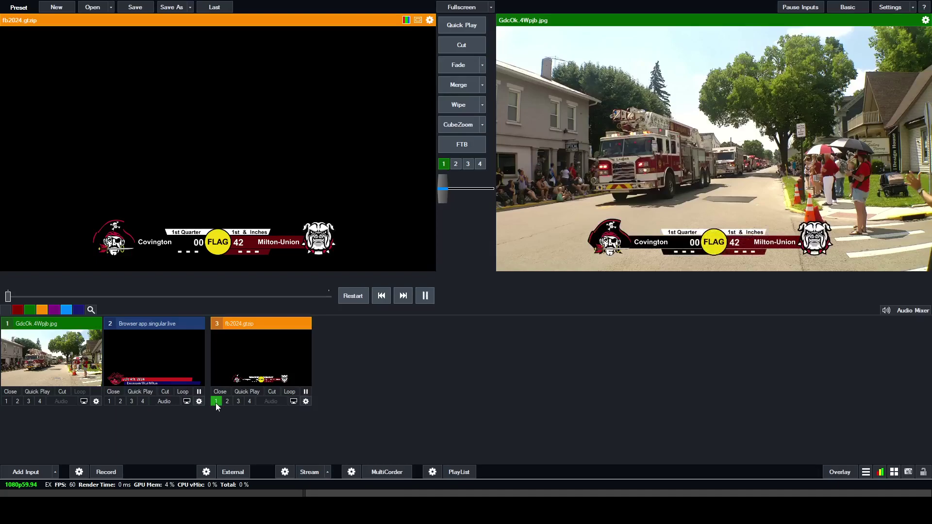
pyautogui.click(215, 402)
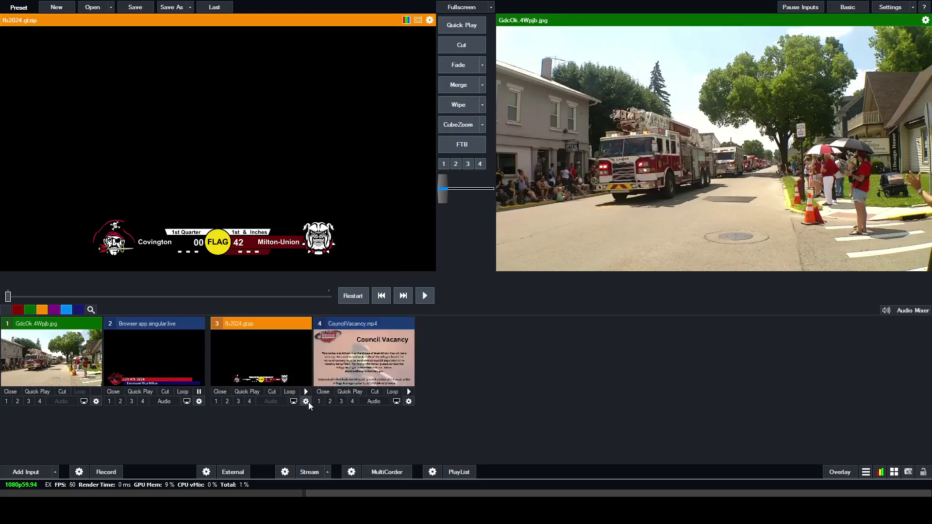
# Step: Load CouncilVacancy.mp4 into the preview, fade it to the program output, and fade back to the parade image
pyautogui.click(358, 368)
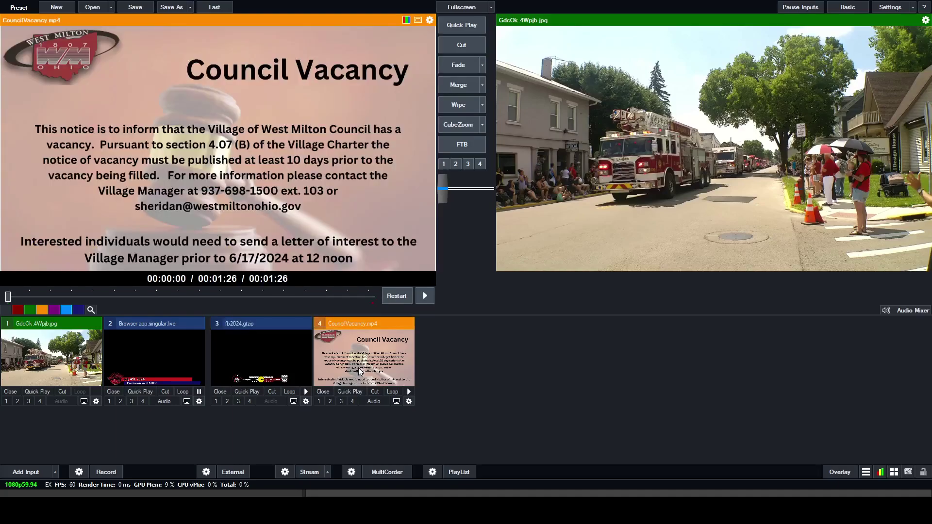
pyautogui.click(452, 65)
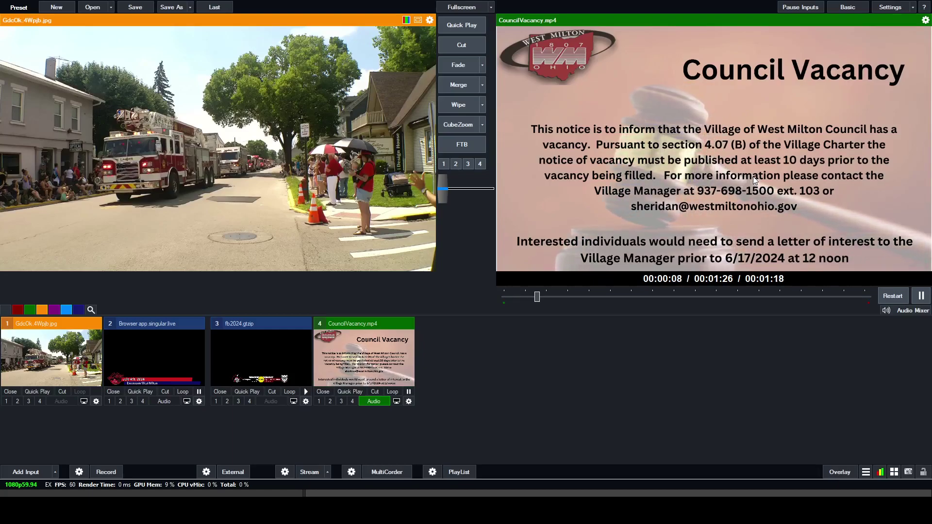
pyautogui.click(450, 63)
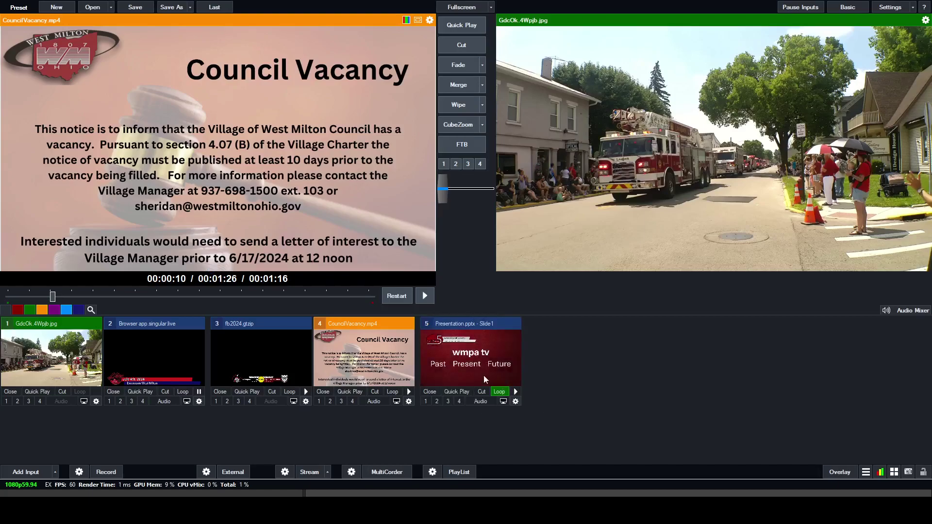
# Step: Fade Presentation.pptx from the preview to the program output and advance it to slide 9
pyautogui.click(466, 375)
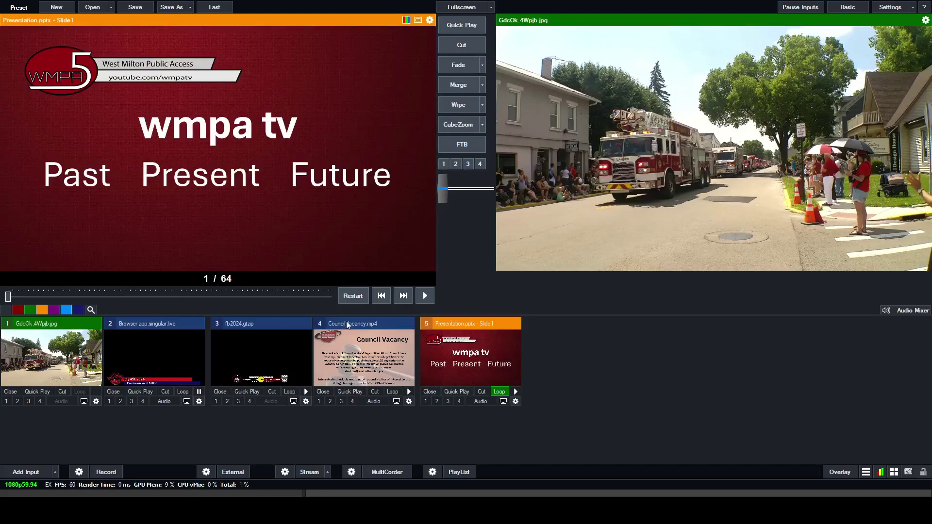
pyautogui.click(450, 64)
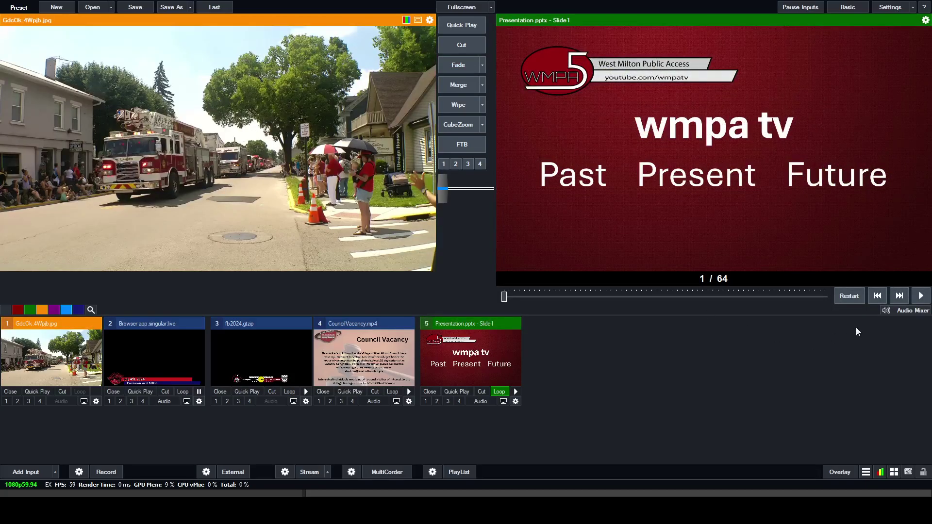
pyautogui.click(900, 296)
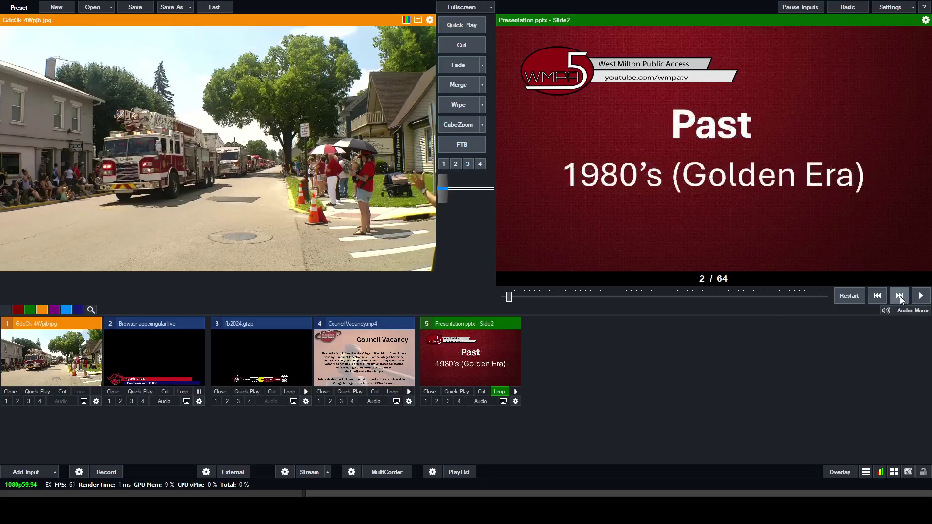
pyautogui.click(899, 296)
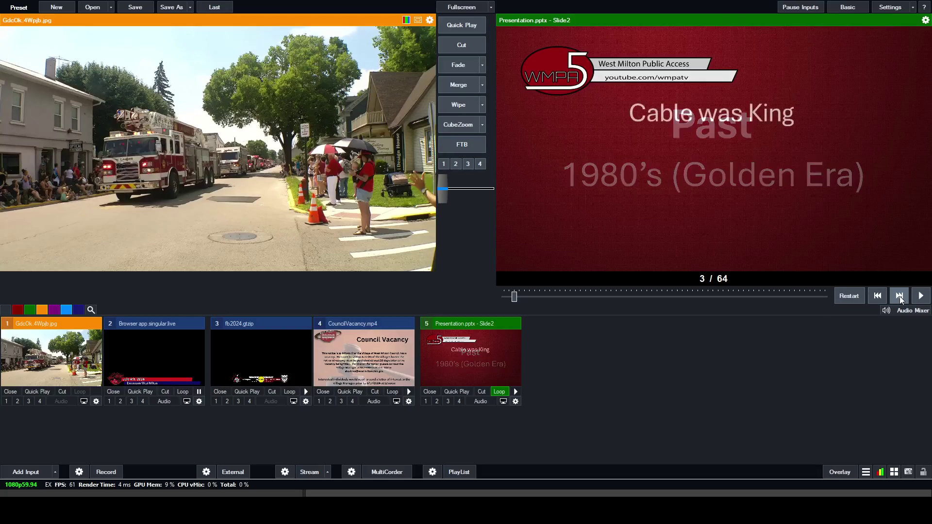
pyautogui.click(899, 296)
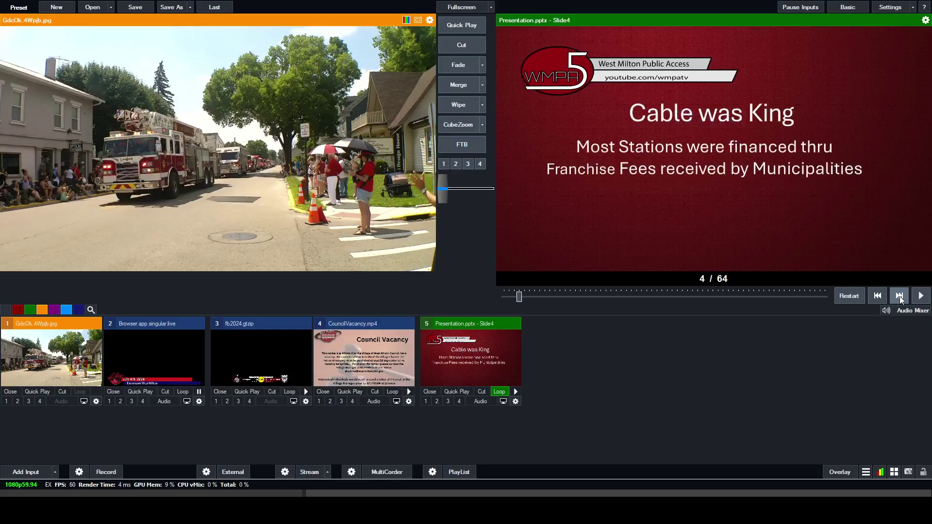
pyautogui.click(899, 296)
pyautogui.click(899, 297)
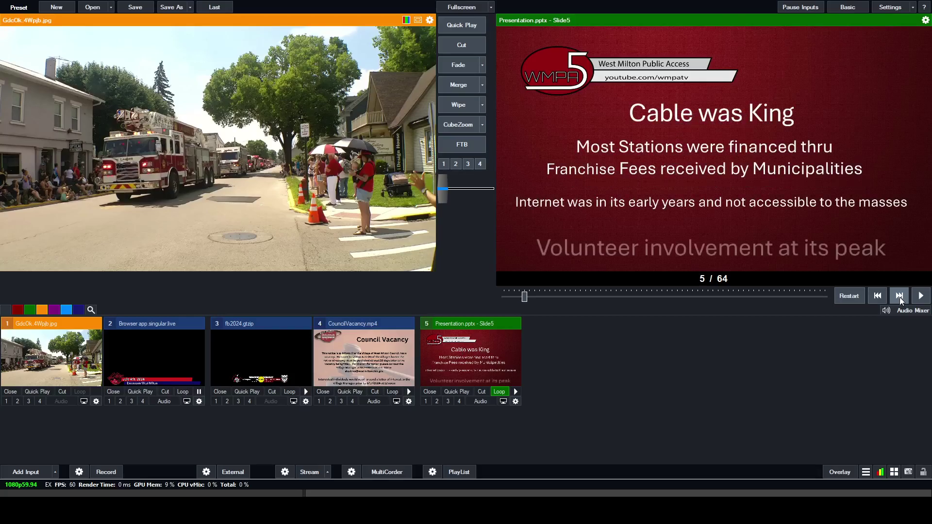
pyautogui.click(899, 297)
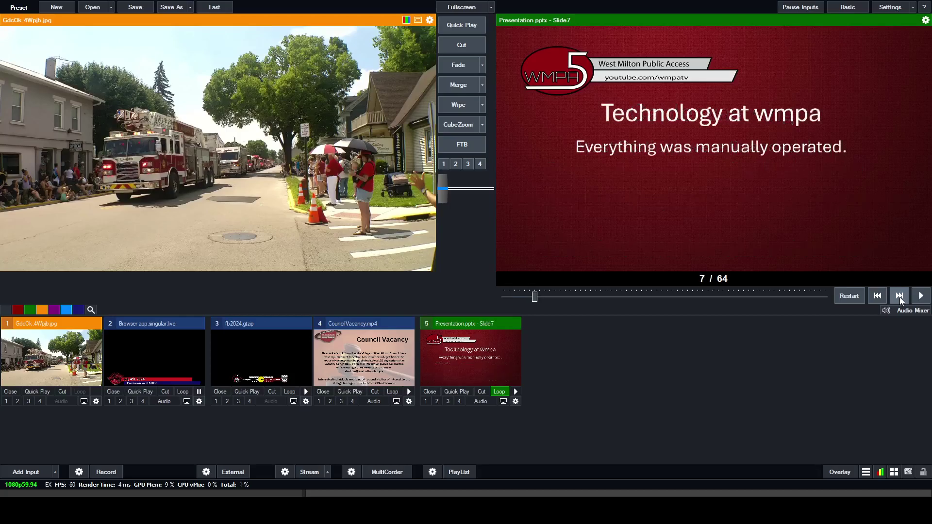
pyautogui.click(899, 297)
pyautogui.click(899, 297)
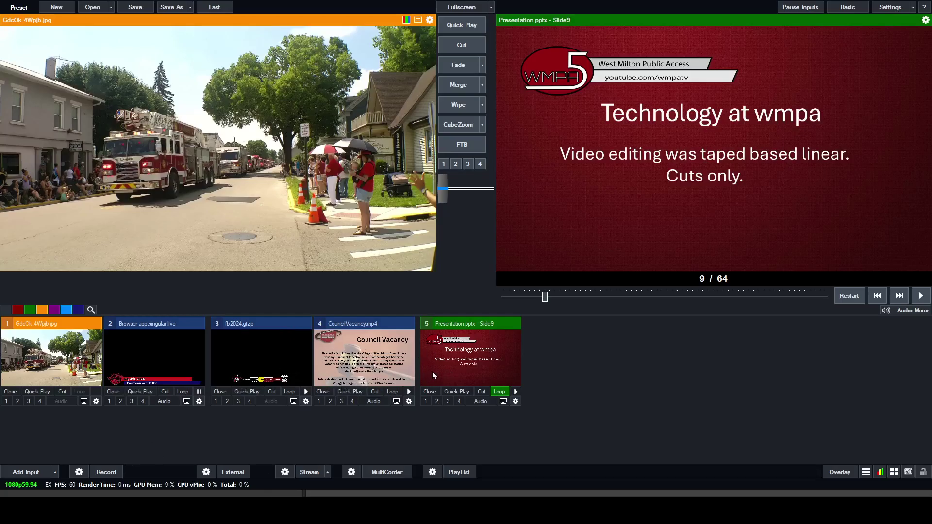
# Step: Load CouncilVacancy.mp4 into the preview while the presentation stays on the program output
pyautogui.click(339, 362)
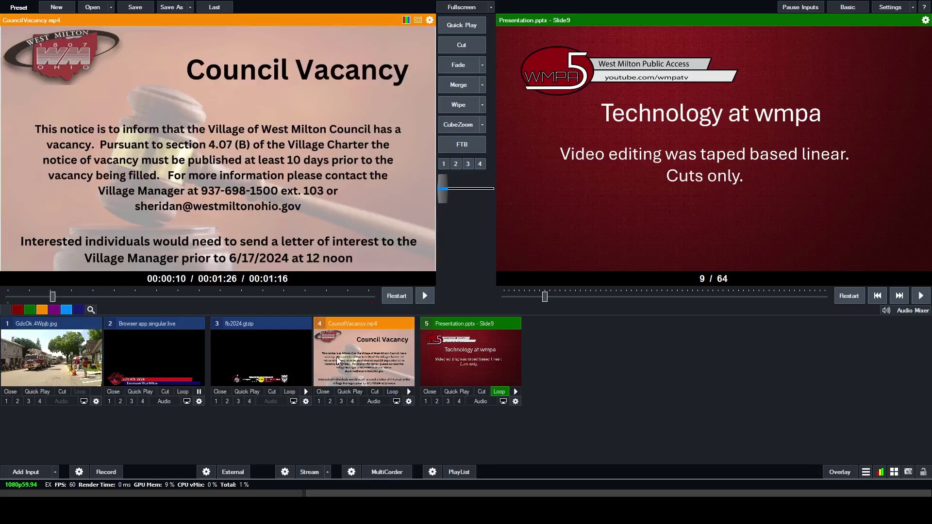